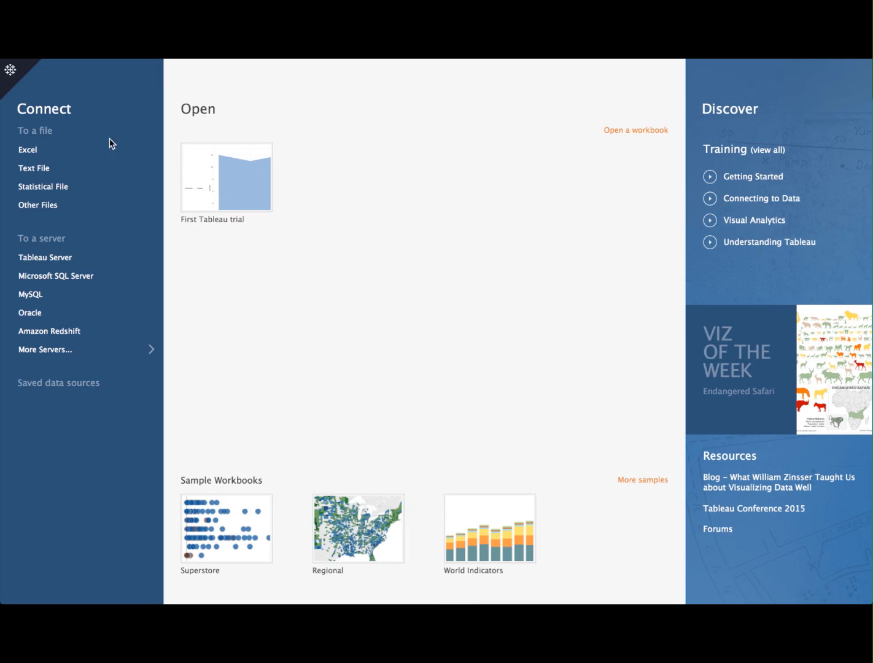
- Connect to the Excel workbook Sample - Superstore.xls and add its Orders sheet to the data source
{"action": "left_click", "coordinate": [36, 150]}
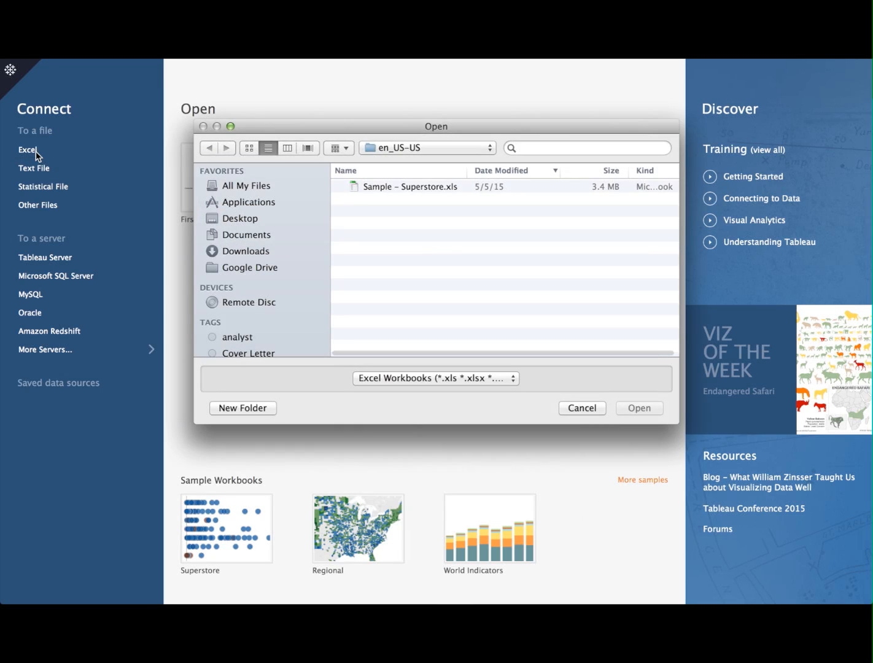
{"action": "left_click", "coordinate": [402, 187]}
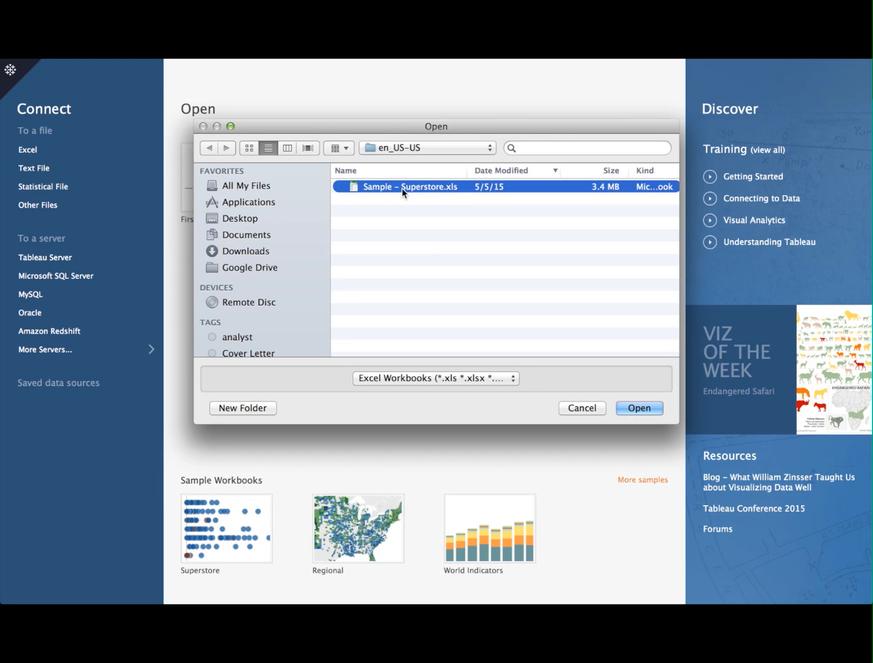
{"action": "double_click", "coordinate": [402, 188]}
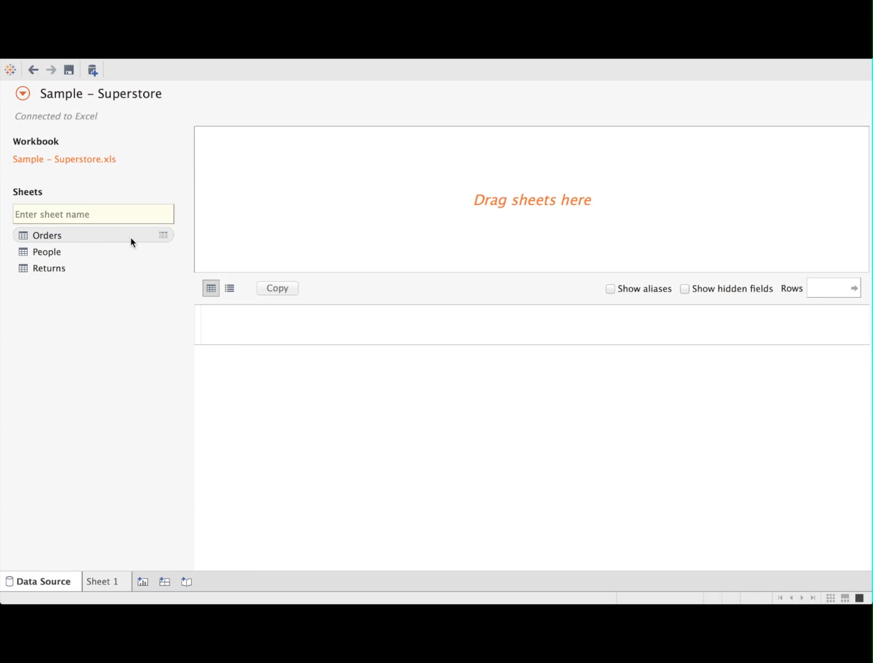
{"action": "left_click_drag", "start_coordinate": [45, 235], "coordinate": [419, 223]}
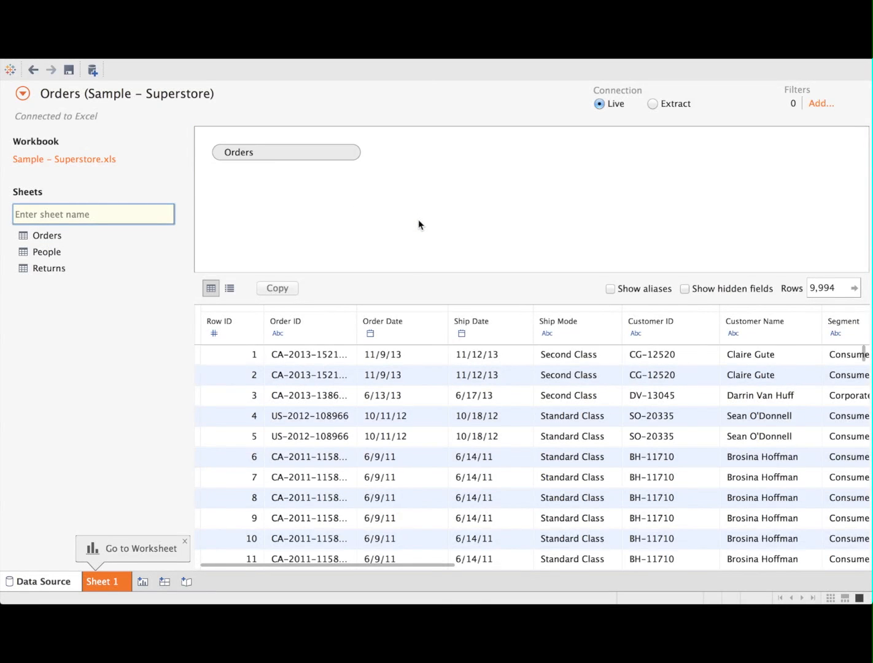
- Review the columns of the Orders data preview and open worksheet Sheet 1
{"action": "scroll", "coordinate": [410, 474], "scroll_direction": "right", "scroll_amount": 2}
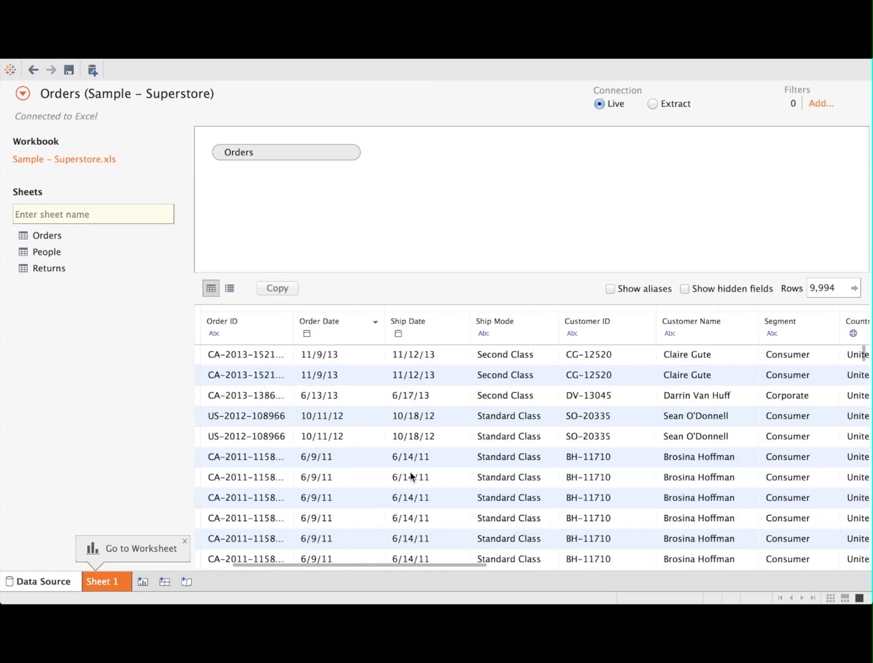
{"action": "scroll", "coordinate": [411, 476], "scroll_direction": "right", "scroll_amount": 2}
{"action": "scroll", "coordinate": [327, 425], "scroll_direction": "left", "scroll_amount": 3}
{"action": "scroll", "coordinate": [327, 425], "scroll_direction": "right", "scroll_amount": 6}
{"action": "scroll", "coordinate": [327, 422], "scroll_direction": "right", "scroll_amount": 8}
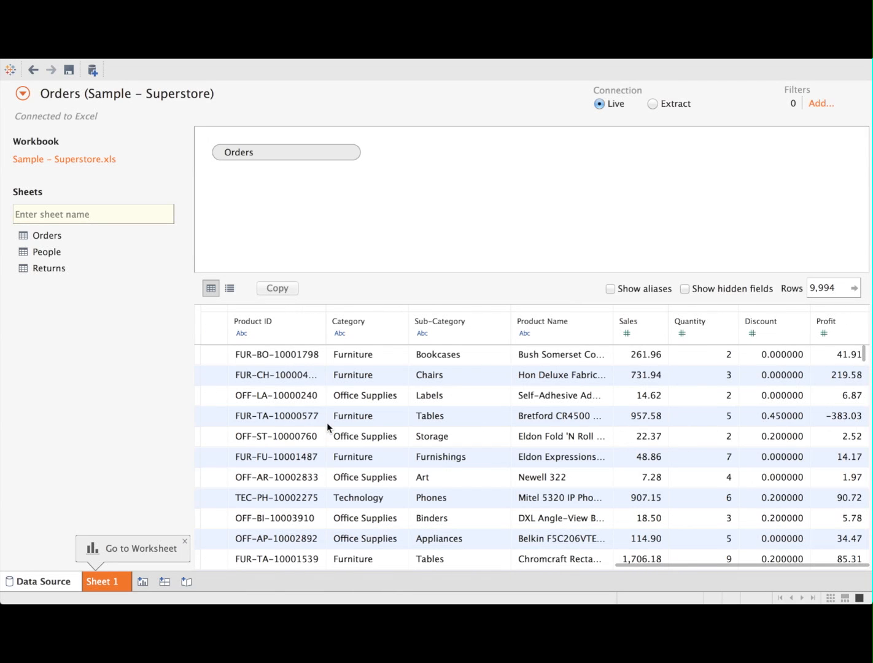
{"action": "scroll", "coordinate": [484, 456], "scroll_direction": "left", "scroll_amount": 10}
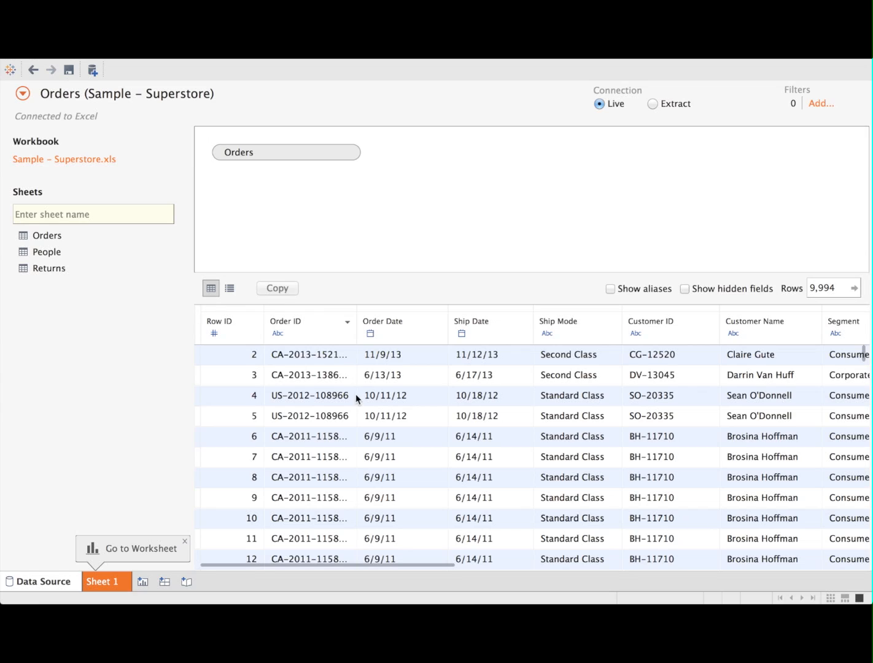
{"action": "left_click", "coordinate": [110, 584]}
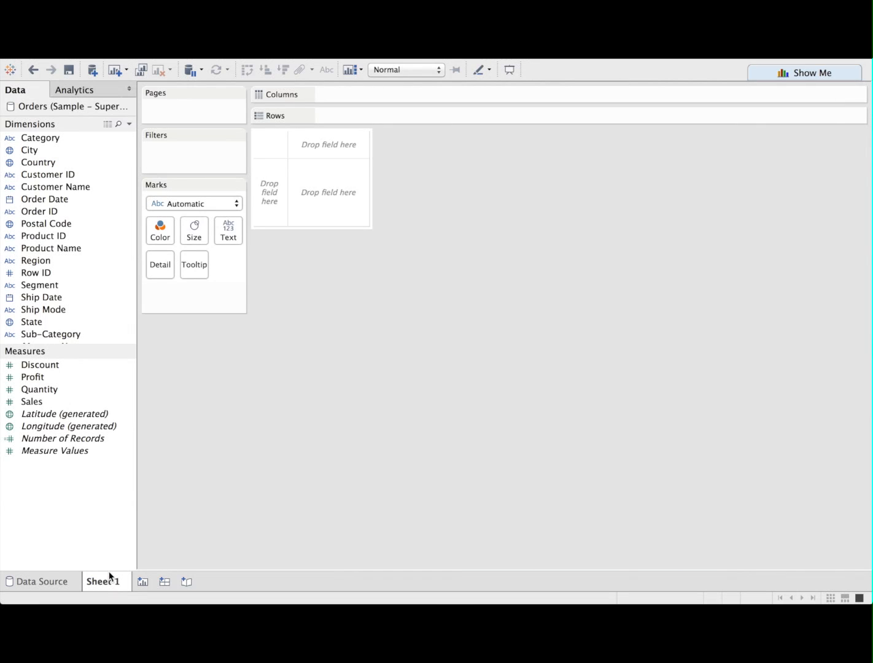
- Build a bar chart with Segment on the columns and the sum of Sales on the rows
{"action": "mouse_move", "coordinate": [109, 575]}
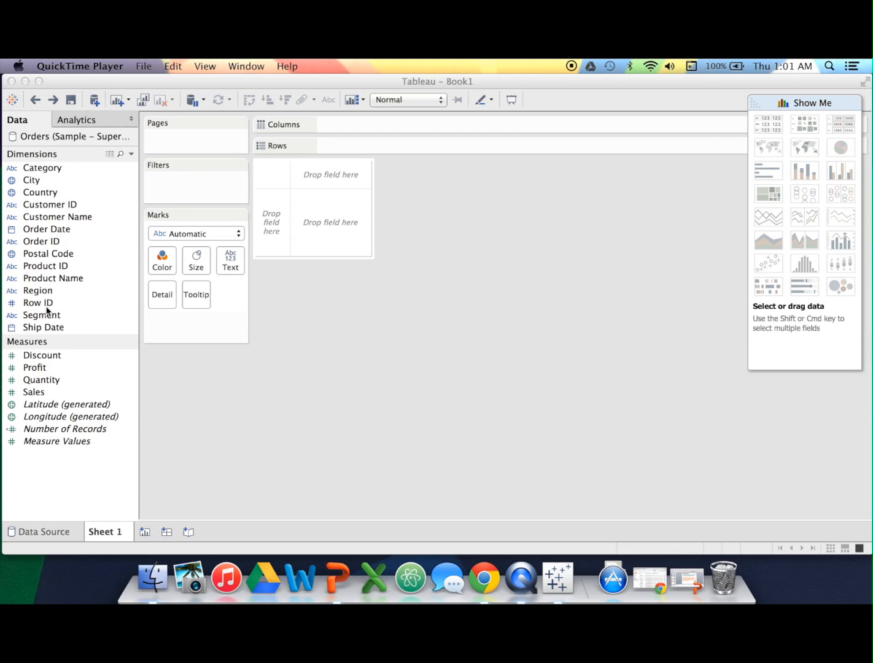
{"action": "left_click_drag", "start_coordinate": [48, 319], "coordinate": [345, 125]}
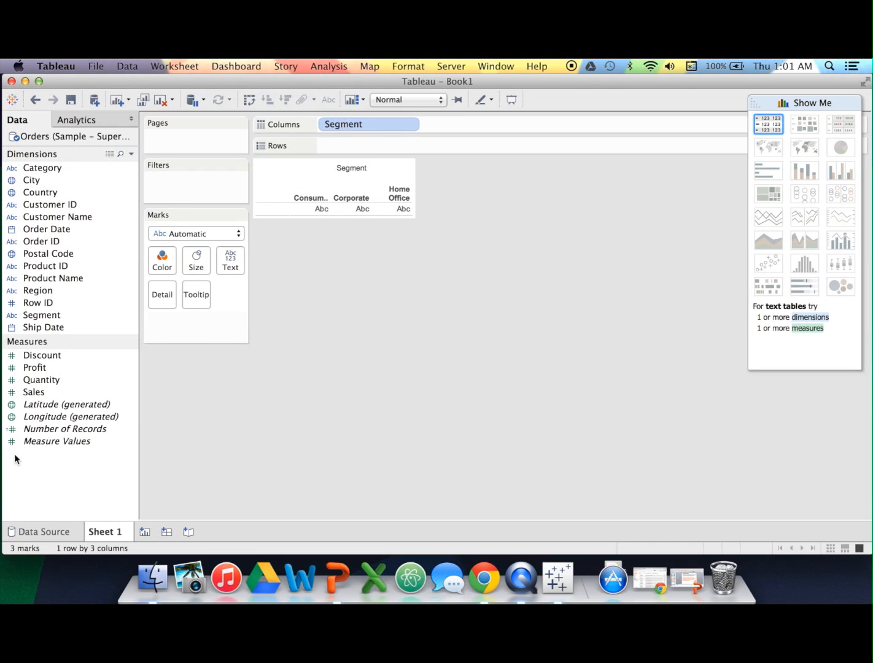
{"action": "left_click_drag", "start_coordinate": [38, 396], "coordinate": [338, 146]}
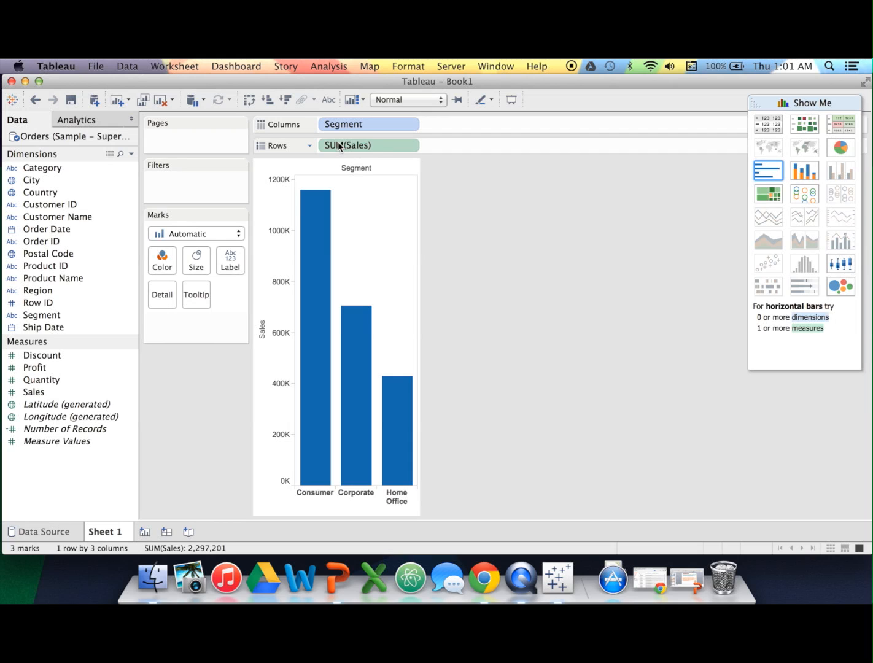
{"action": "mouse_move", "coordinate": [396, 454]}
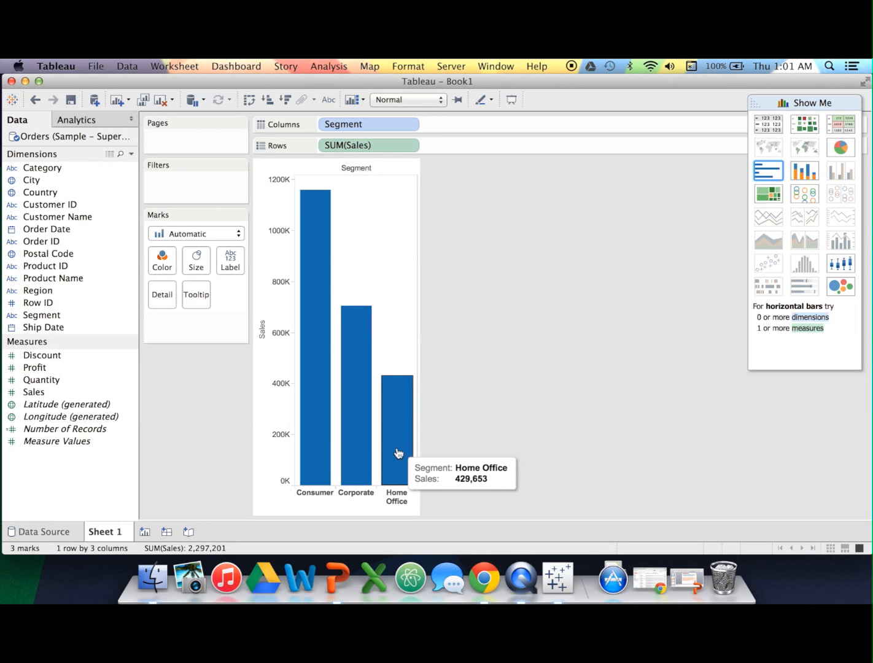
{"action": "mouse_move", "coordinate": [314, 359]}
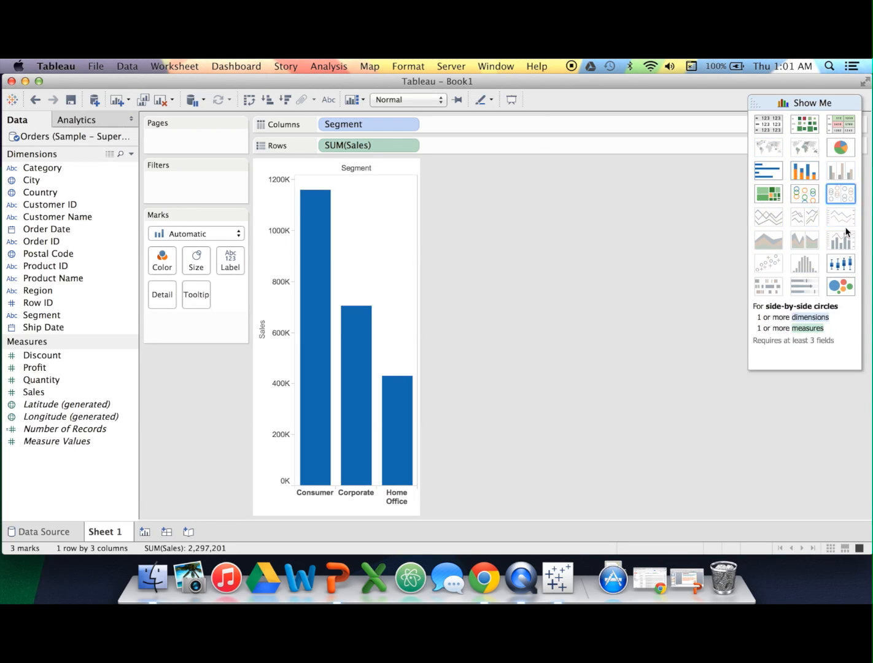
- Convert the Sales by Segment bar chart to packed bubbles and undo the conversion
{"action": "left_click", "coordinate": [835, 285]}
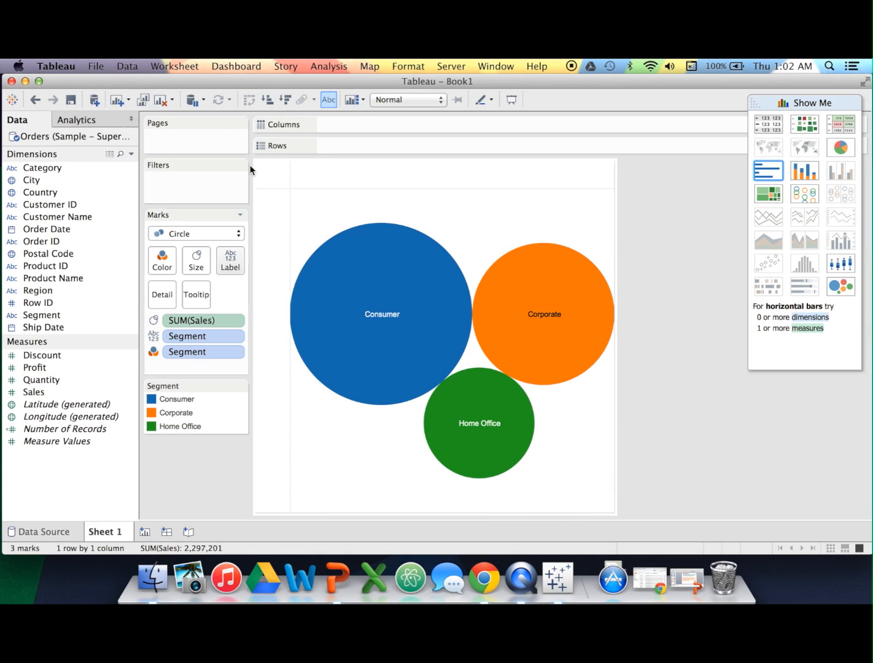
{"action": "left_click", "coordinate": [32, 100]}
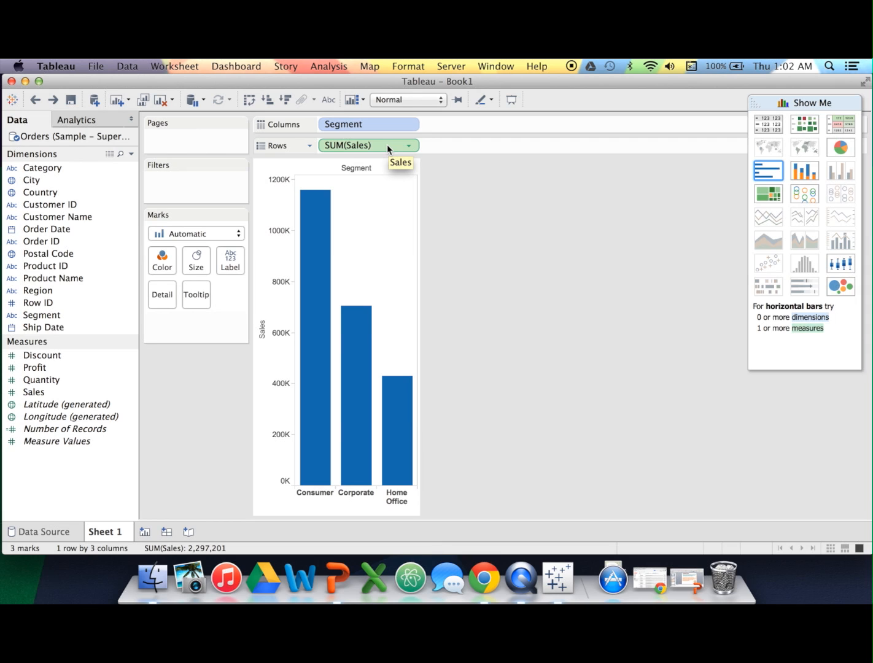
- Replace Sales with Profit on the rows of the Segment bar chart and inspect the bars
{"action": "left_click_drag", "start_coordinate": [387, 144], "coordinate": [58, 415]}
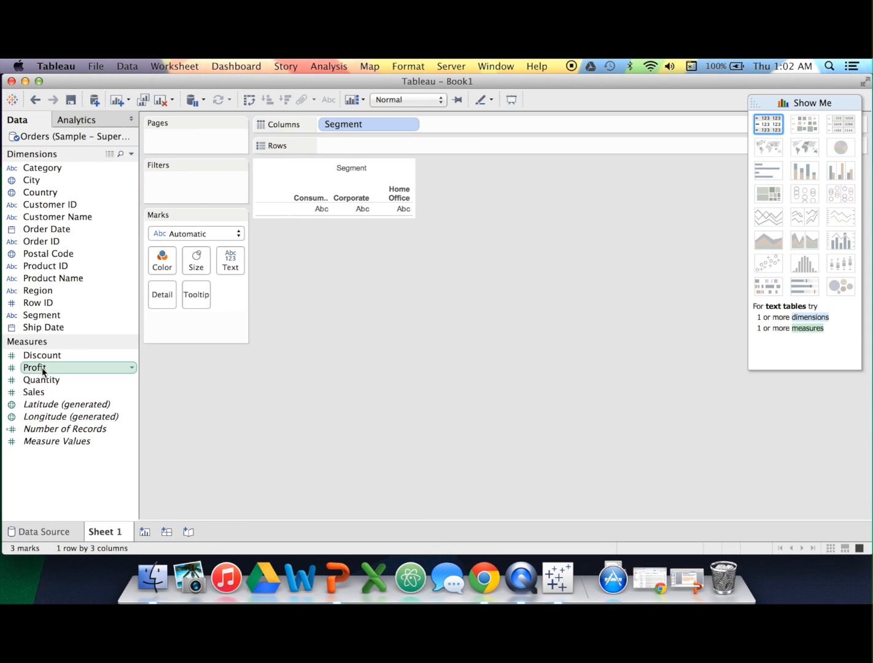
{"action": "left_click_drag", "start_coordinate": [34, 366], "coordinate": [356, 144]}
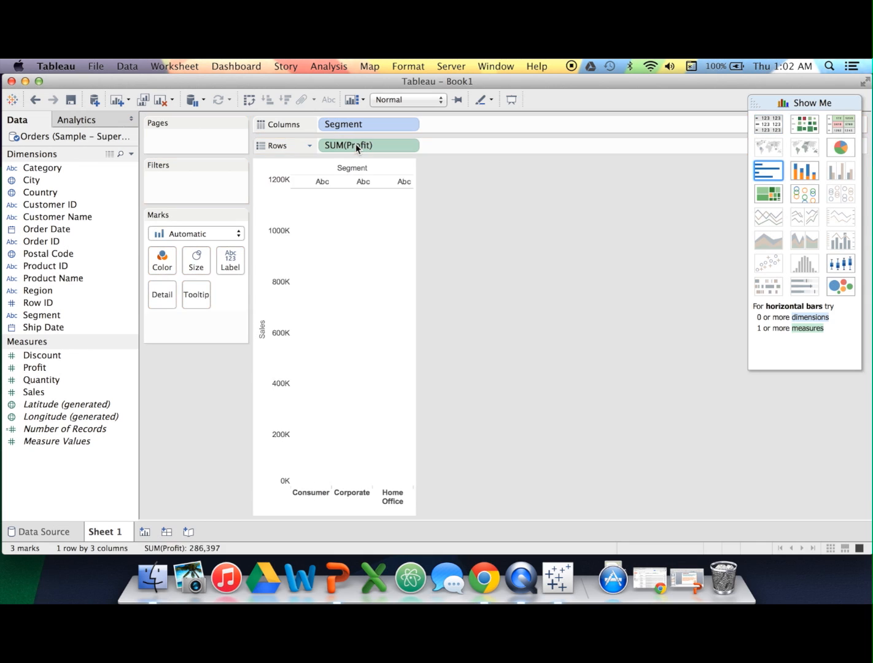
{"action": "mouse_move", "coordinate": [362, 316]}
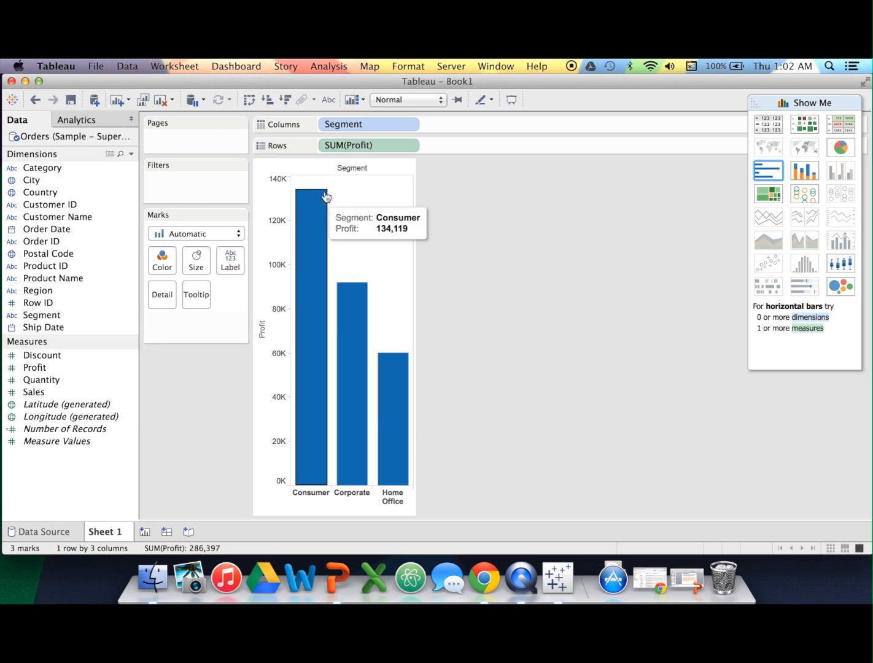
- Show Profit by Segment as packed bubbles and undo the changes back to an empty sheet
{"action": "left_click", "coordinate": [844, 292]}
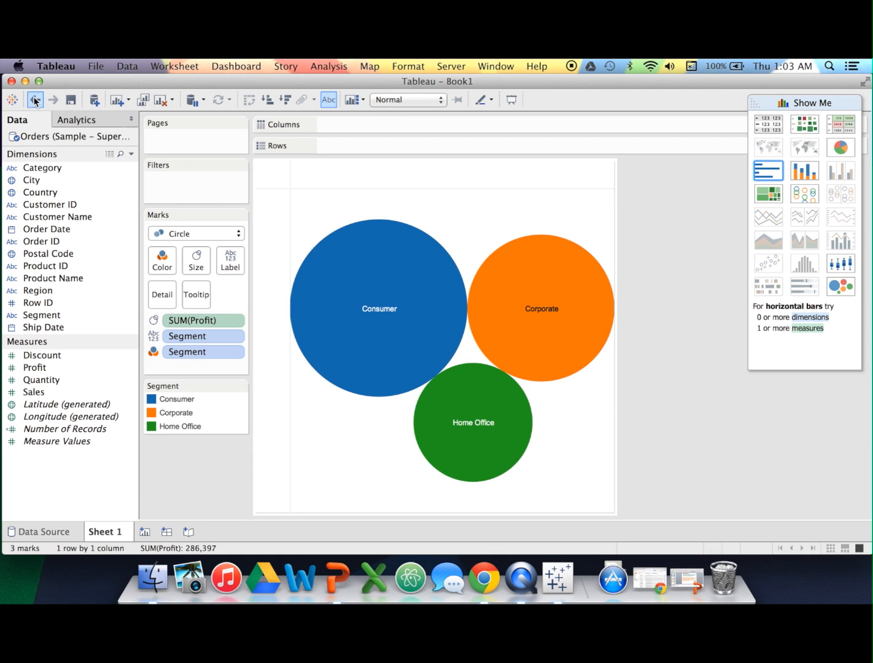
{"action": "left_click", "coordinate": [192, 100]}
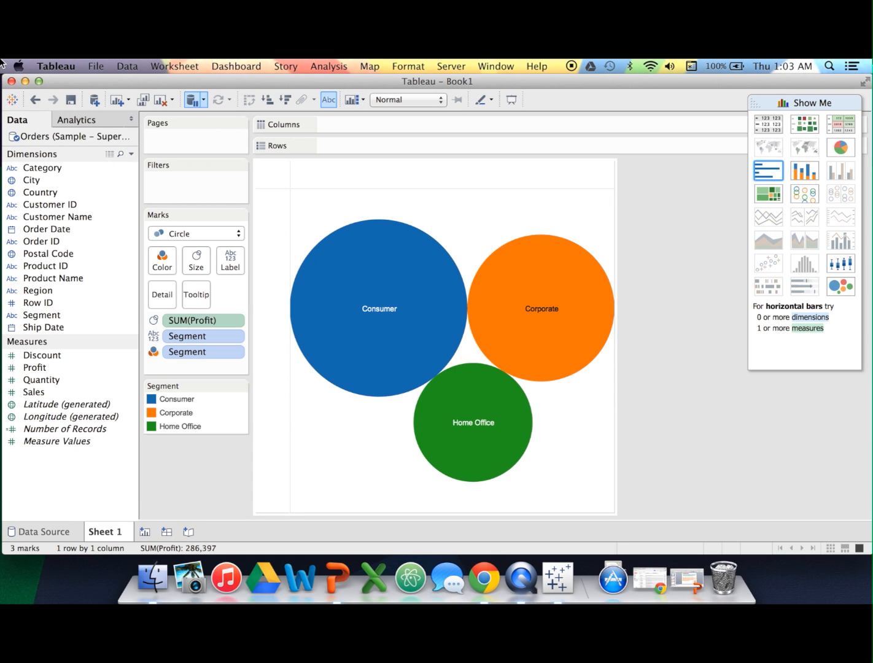
{"action": "left_click", "coordinate": [34, 101]}
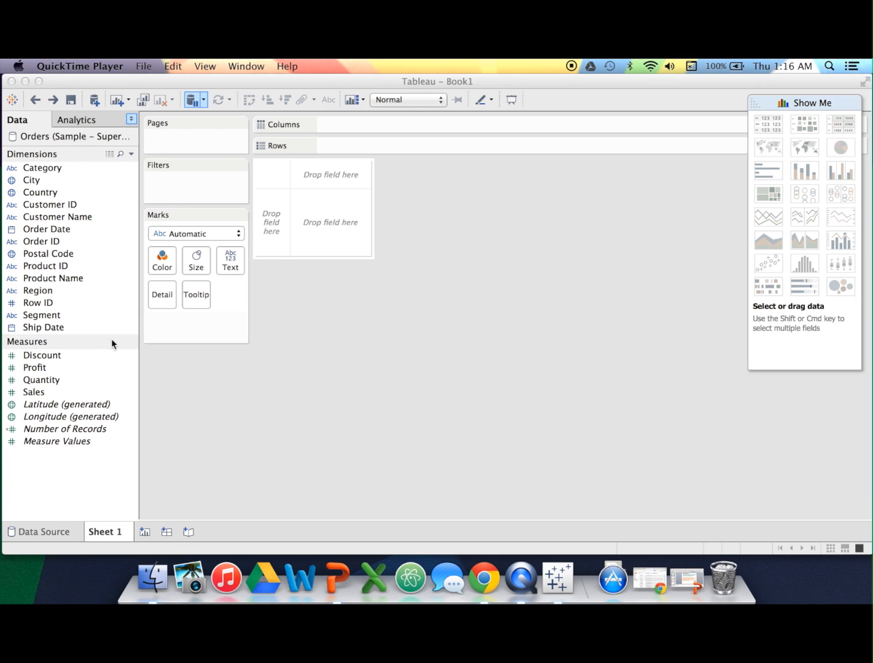
- Build a bar chart with Region on the columns and the sum of Sales on the rows, and compare the regions
{"action": "left_click_drag", "start_coordinate": [38, 290], "coordinate": [340, 123]}
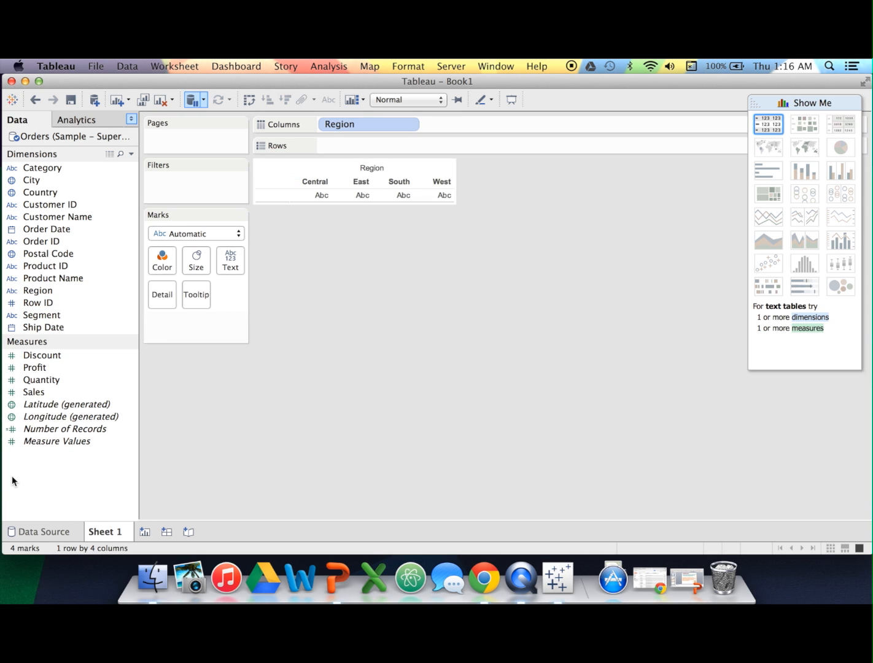
{"action": "left_click_drag", "start_coordinate": [37, 396], "coordinate": [338, 145]}
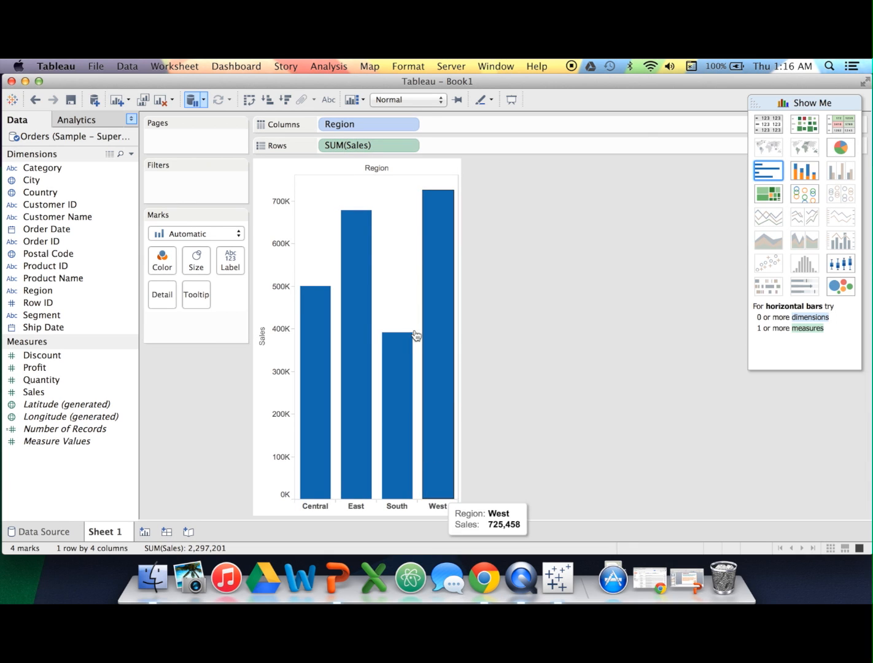
{"action": "mouse_move", "coordinate": [429, 194]}
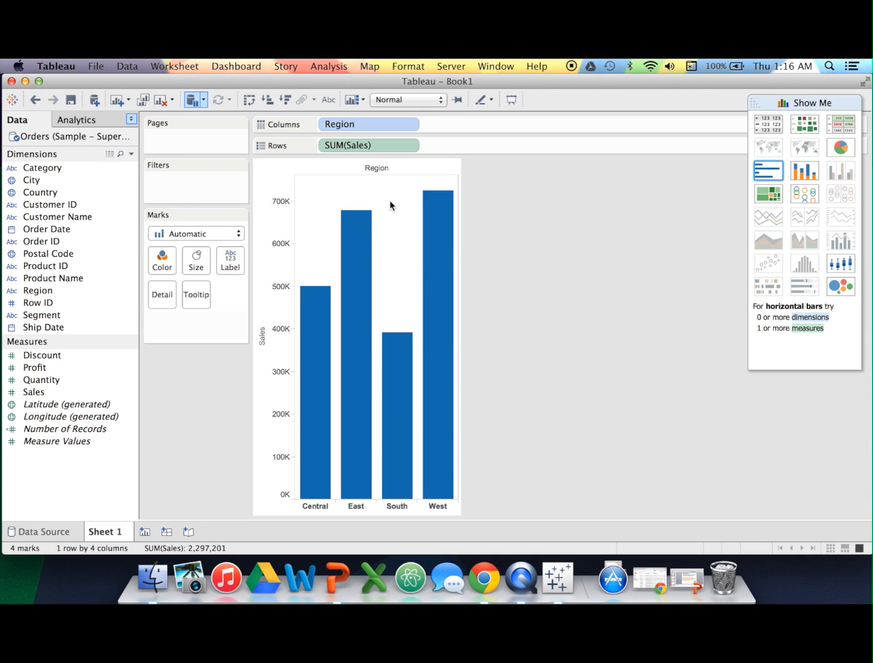
{"action": "mouse_move", "coordinate": [349, 242]}
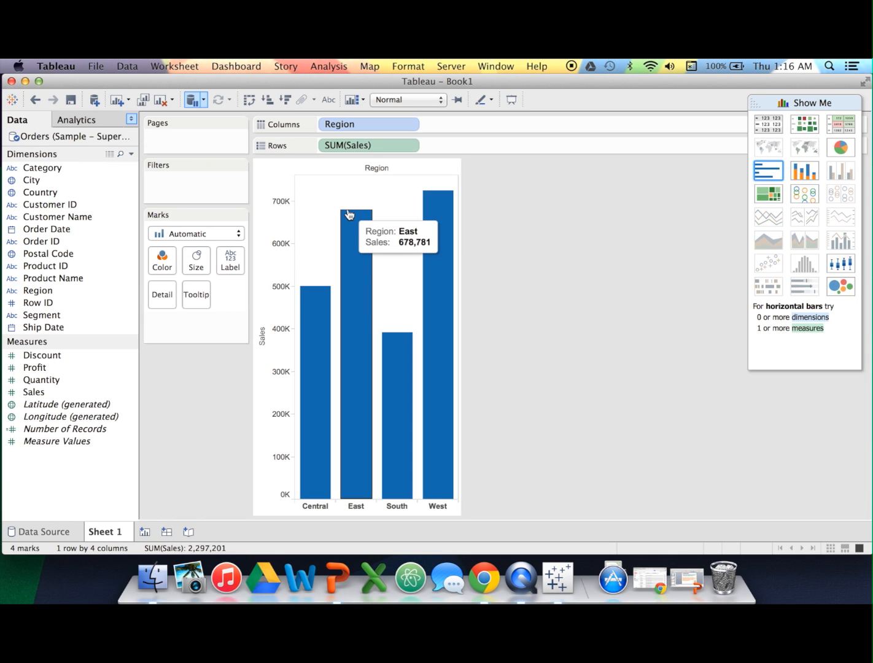
{"action": "mouse_move", "coordinate": [439, 248]}
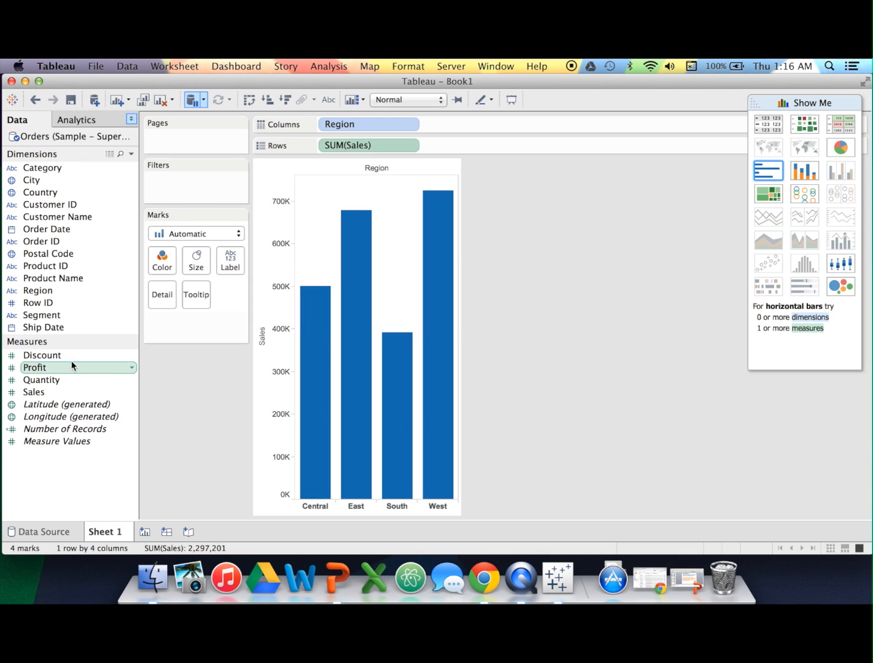
- Add Profit to the rows beside Sales to compare both measures by region, and remove Profit again
{"action": "mouse_move", "coordinate": [39, 371]}
{"action": "left_mouse_down"}
{"action": "mouse_move", "coordinate": [267, 190]}
{"action": "mouse_move", "coordinate": [455, 150]}
{"action": "left_mouse_up"}
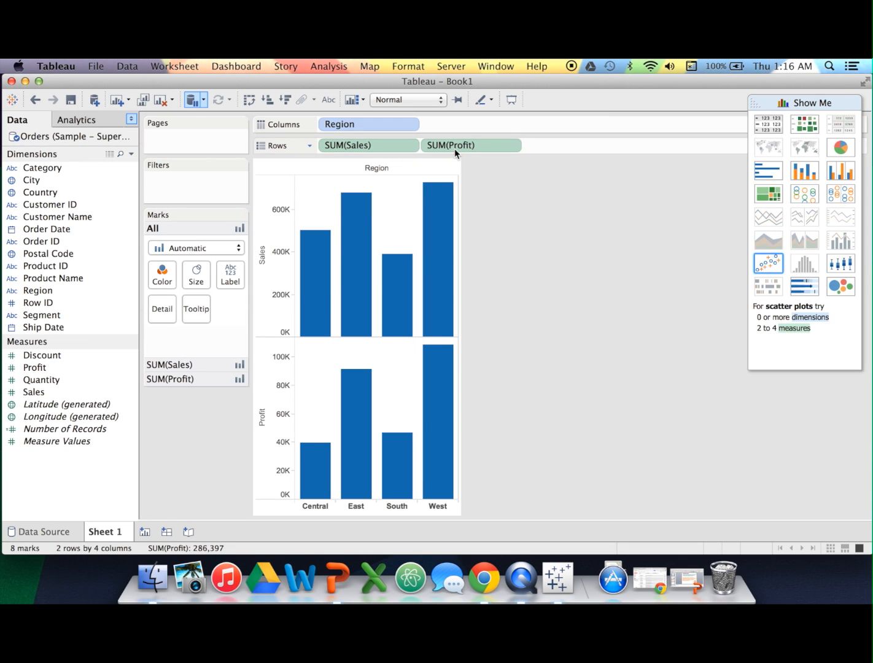
{"action": "mouse_move", "coordinate": [456, 450]}
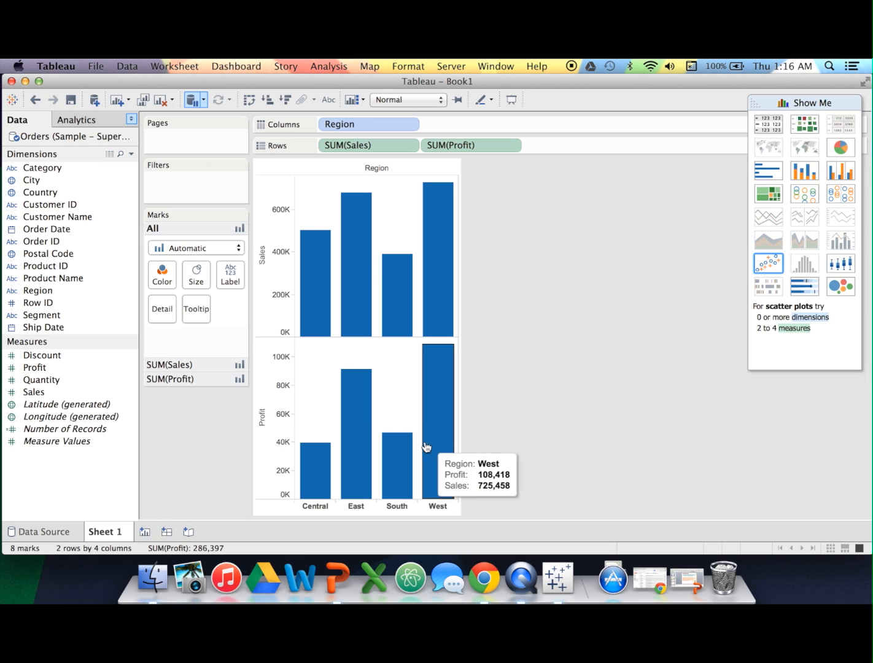
{"action": "mouse_move", "coordinate": [402, 449]}
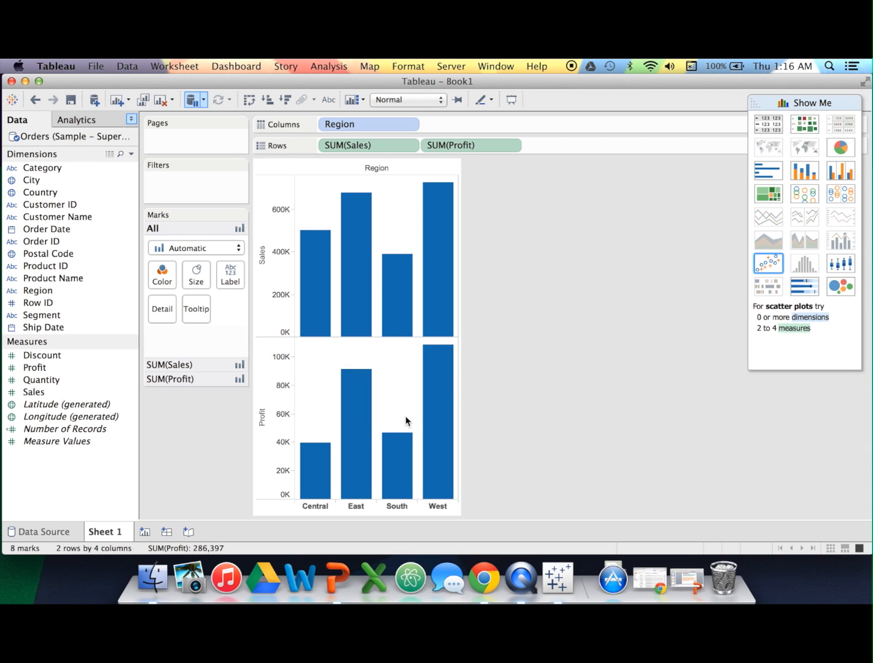
{"action": "mouse_move", "coordinate": [431, 368]}
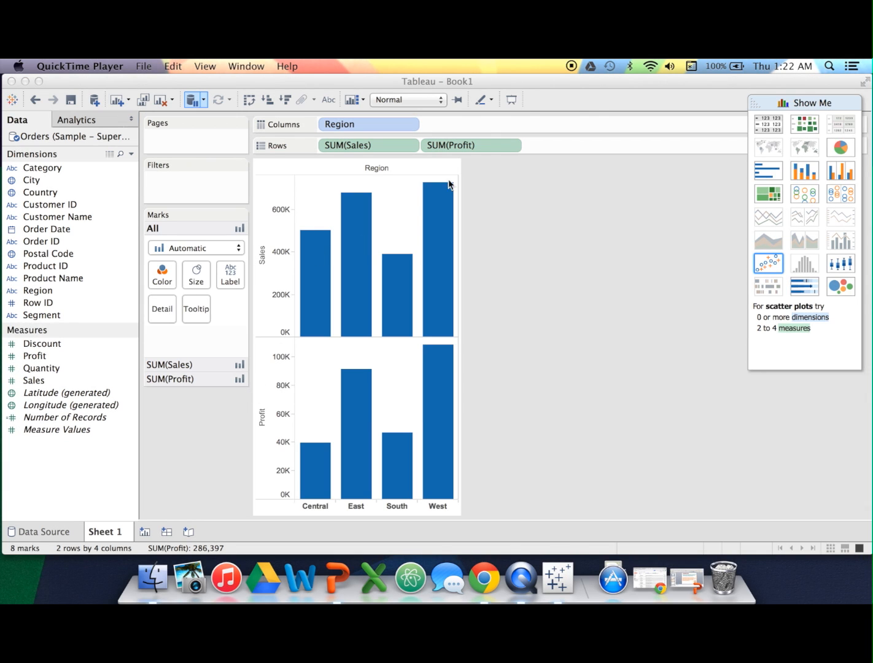
{"action": "left_click", "coordinate": [489, 141]}
{"action": "left_click_drag", "start_coordinate": [489, 141], "coordinate": [60, 382]}
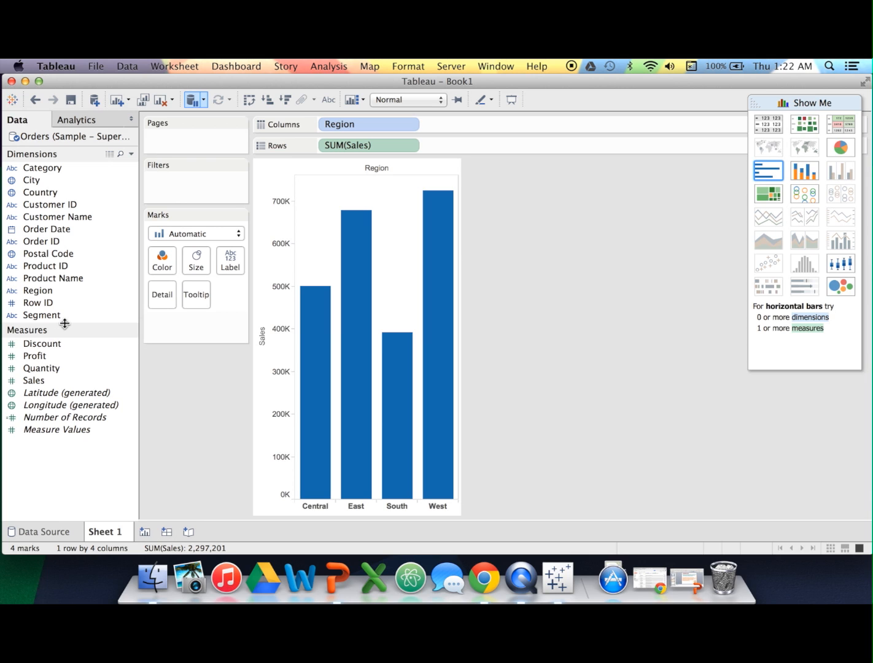
- Add State to the columns beside Region and convert the Sales chart to packed bubbles
{"action": "left_click_drag", "start_coordinate": [65, 322], "coordinate": [446, 123]}
{"action": "left_click", "coordinate": [36, 354]}
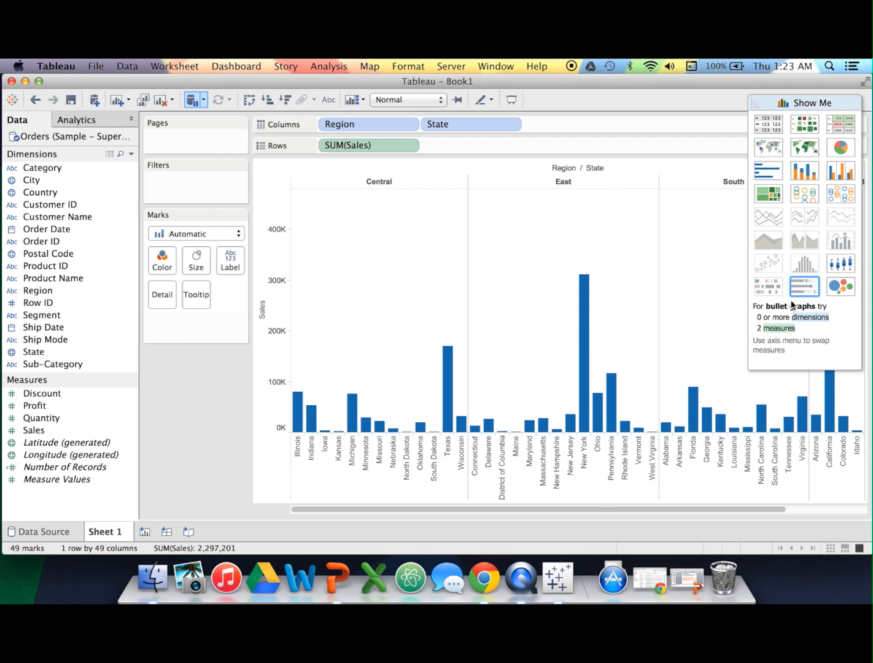
{"action": "left_click", "coordinate": [840, 286]}
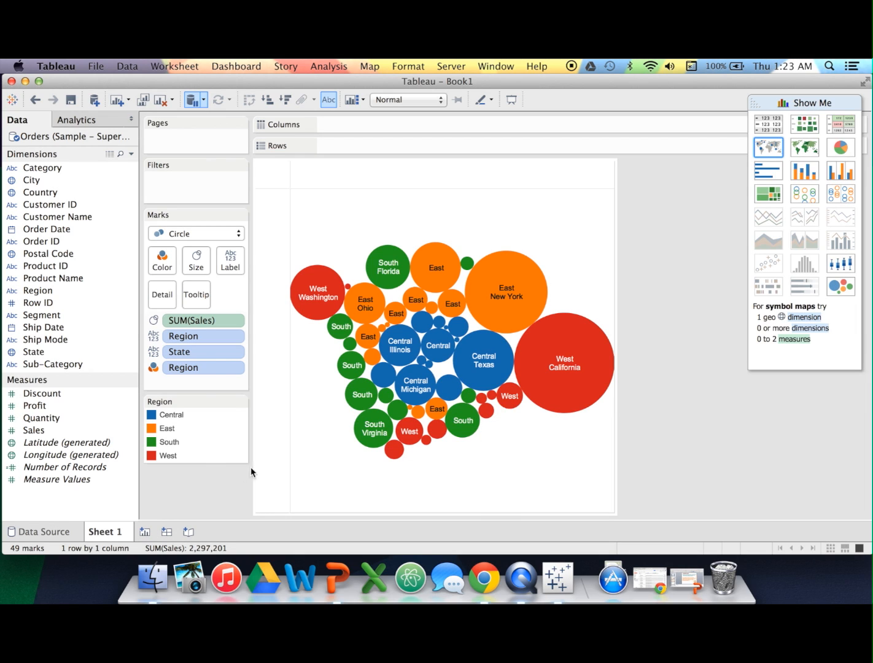
- Filter the Sales bubbles by Region to keep only East and West, and inspect the sales of individual states
{"action": "left_click", "coordinate": [235, 336]}
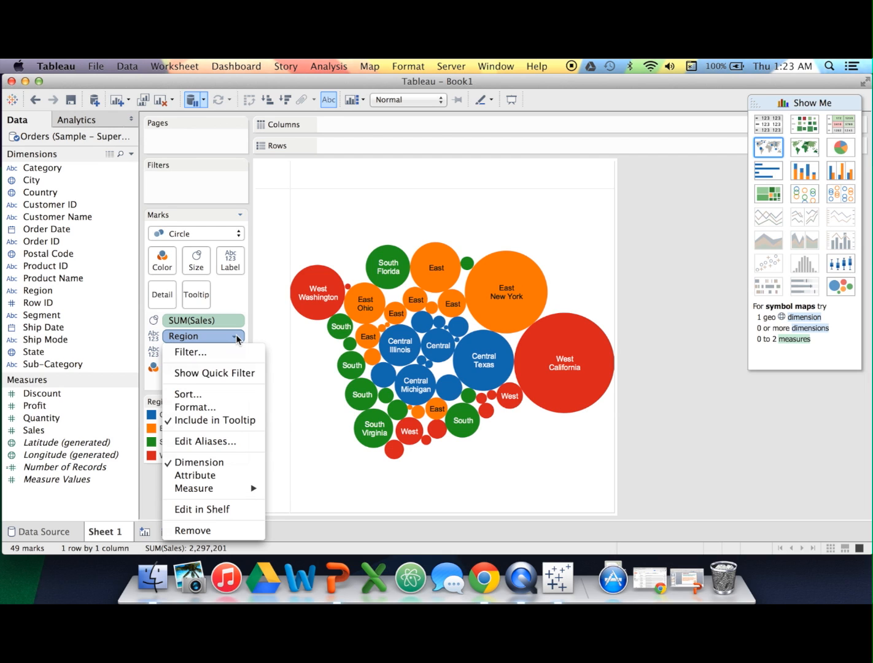
{"action": "left_click", "coordinate": [219, 355]}
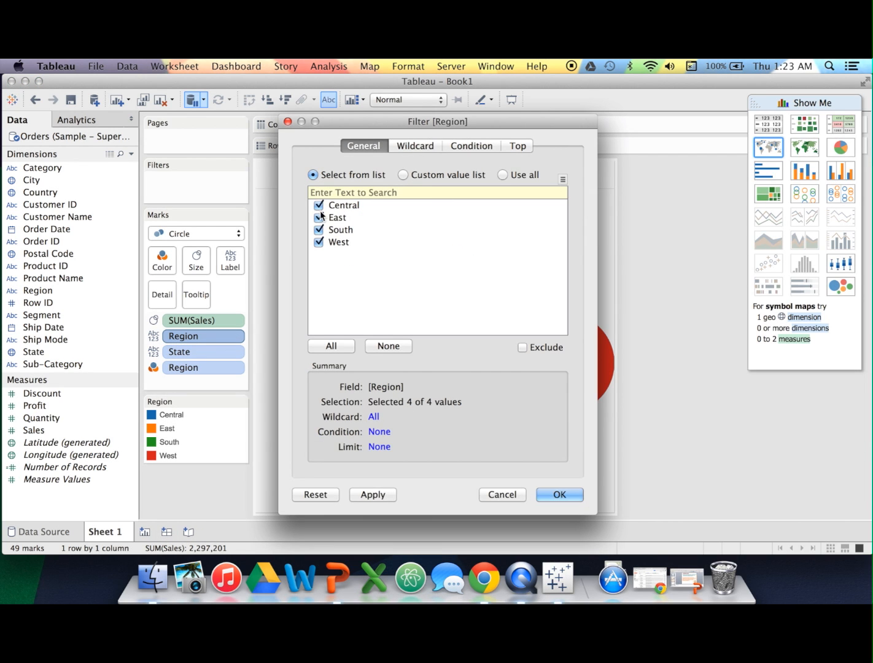
{"action": "left_click", "coordinate": [318, 206]}
{"action": "left_click", "coordinate": [318, 231]}
{"action": "left_click", "coordinate": [562, 496]}
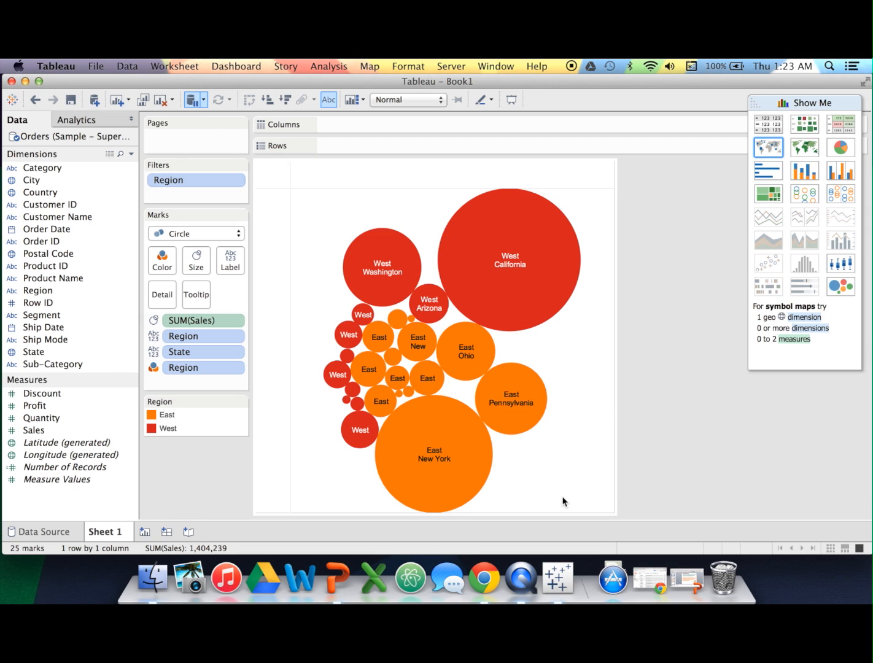
{"action": "mouse_move", "coordinate": [362, 451]}
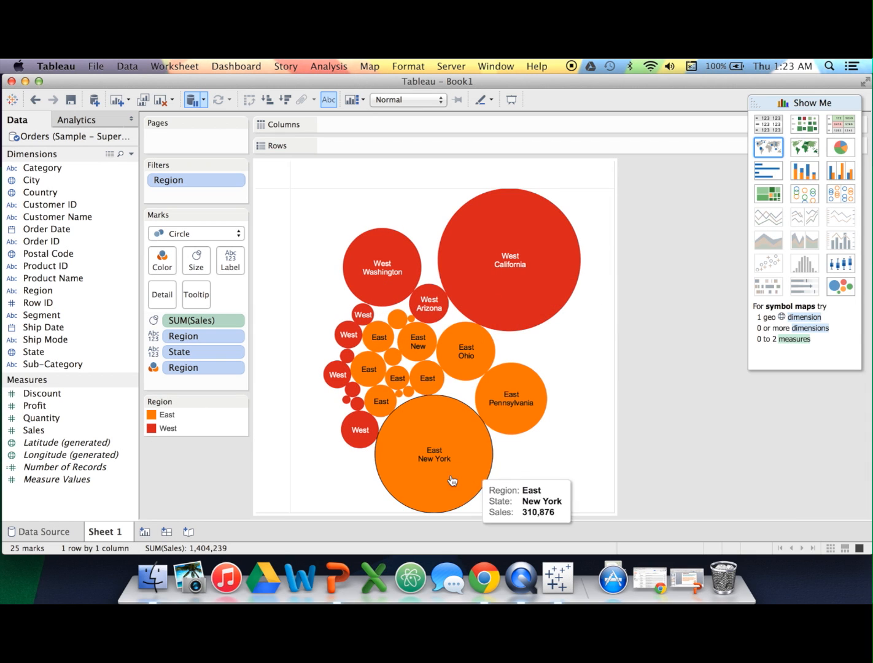
{"action": "mouse_move", "coordinate": [471, 430]}
{"action": "mouse_move", "coordinate": [504, 323]}
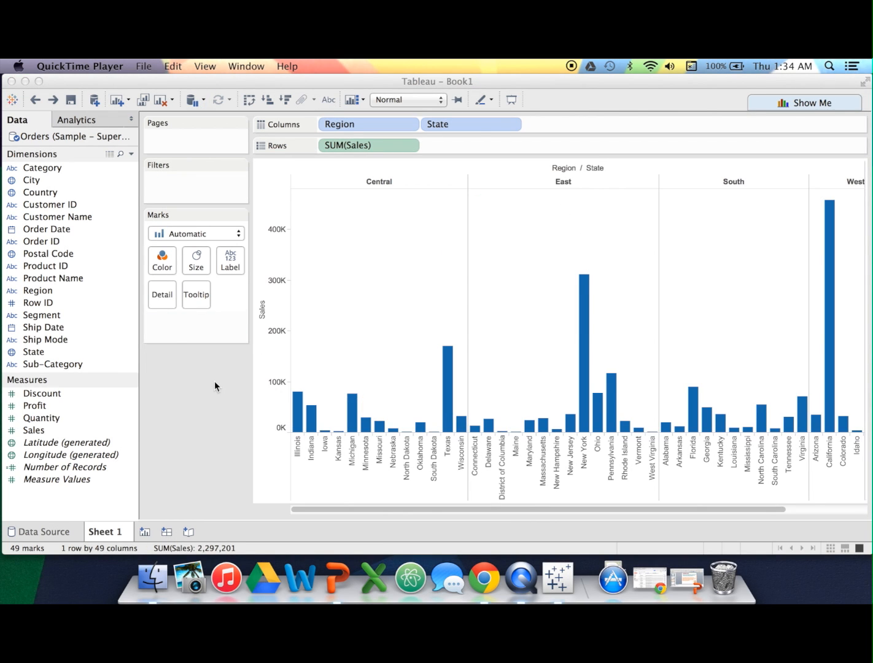
- Replace Sales with the sum of Profit on the rows and convert the Region and State chart to packed bubbles
{"action": "mouse_move", "coordinate": [356, 144]}
{"action": "left_mouse_down"}
{"action": "mouse_move", "coordinate": [113, 352]}
{"action": "mouse_move", "coordinate": [37, 434]}
{"action": "mouse_move", "coordinate": [215, 310]}
{"action": "mouse_move", "coordinate": [347, 144]}
{"action": "left_mouse_up"}
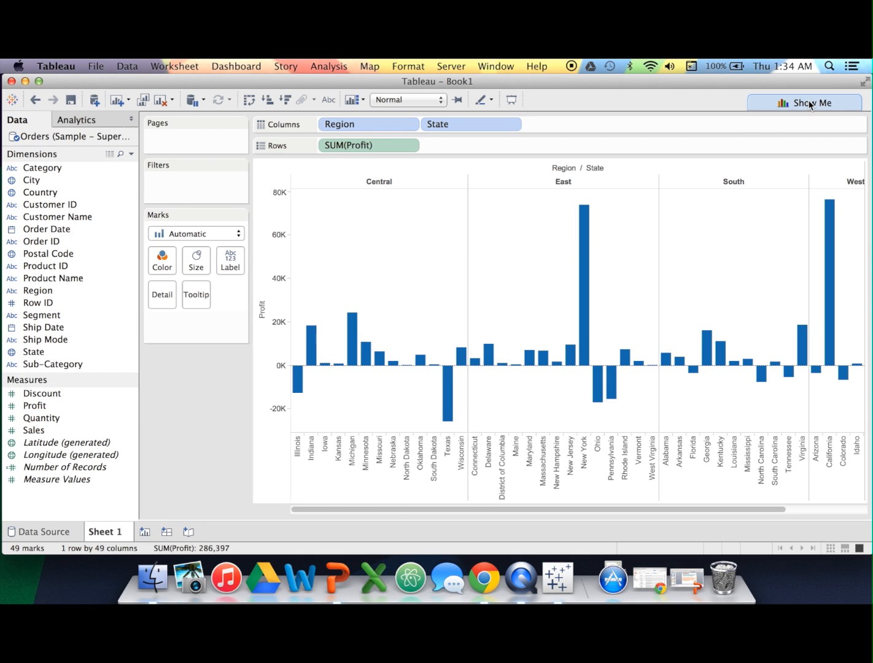
{"action": "left_click", "coordinate": [838, 103]}
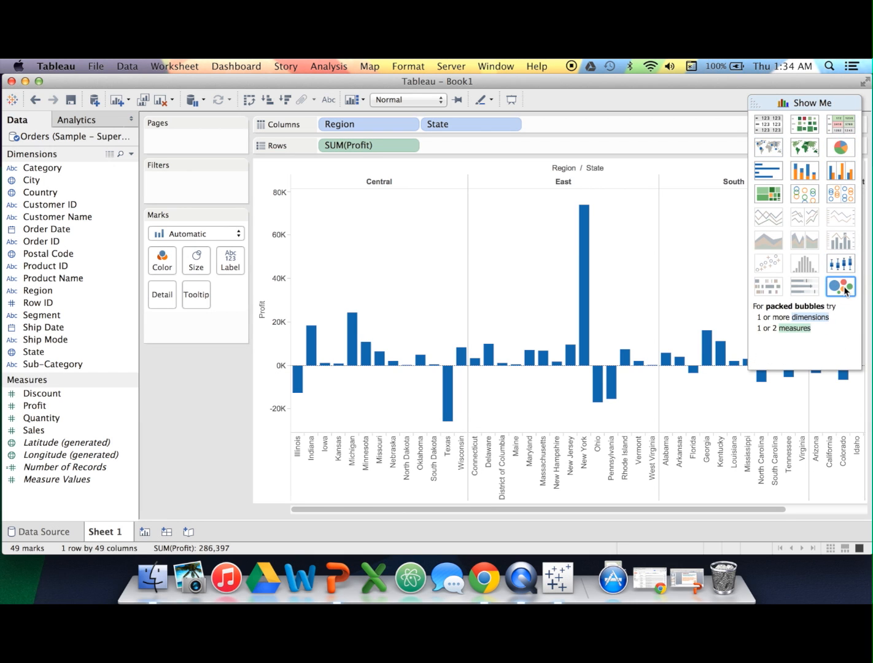
{"action": "left_click", "coordinate": [845, 289]}
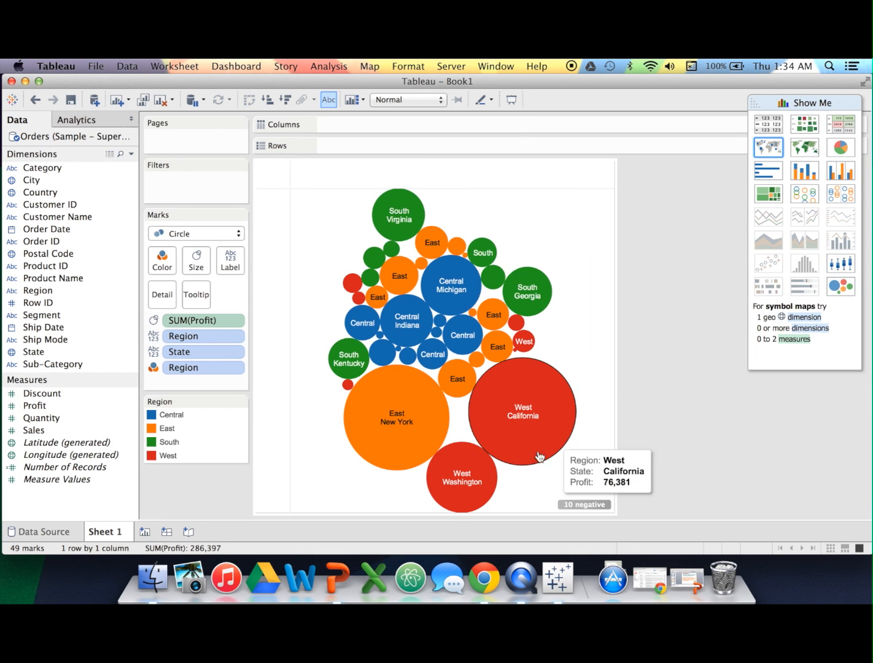
- Filter the Profit bubbles by Region, excluding Central and South so only East and West remain
{"action": "left_click", "coordinate": [233, 337]}
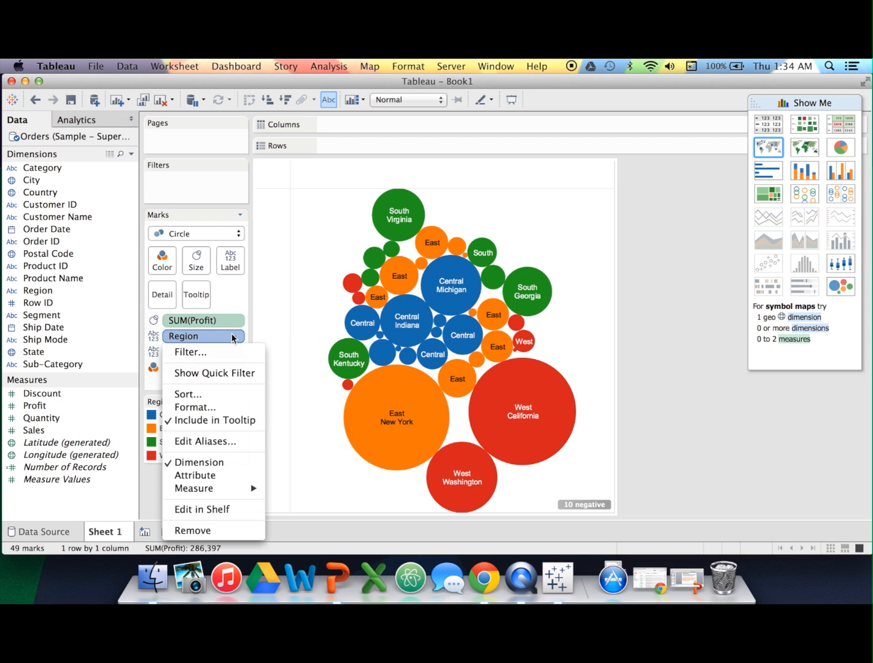
{"action": "left_click", "coordinate": [204, 351]}
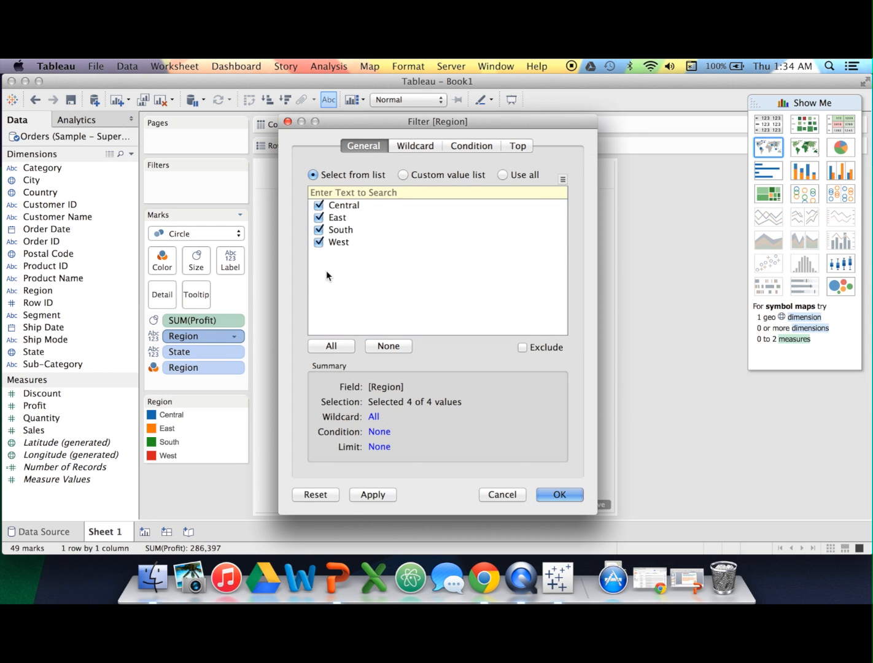
{"action": "left_click", "coordinate": [318, 205]}
{"action": "left_click", "coordinate": [318, 230]}
{"action": "left_click", "coordinate": [560, 495]}
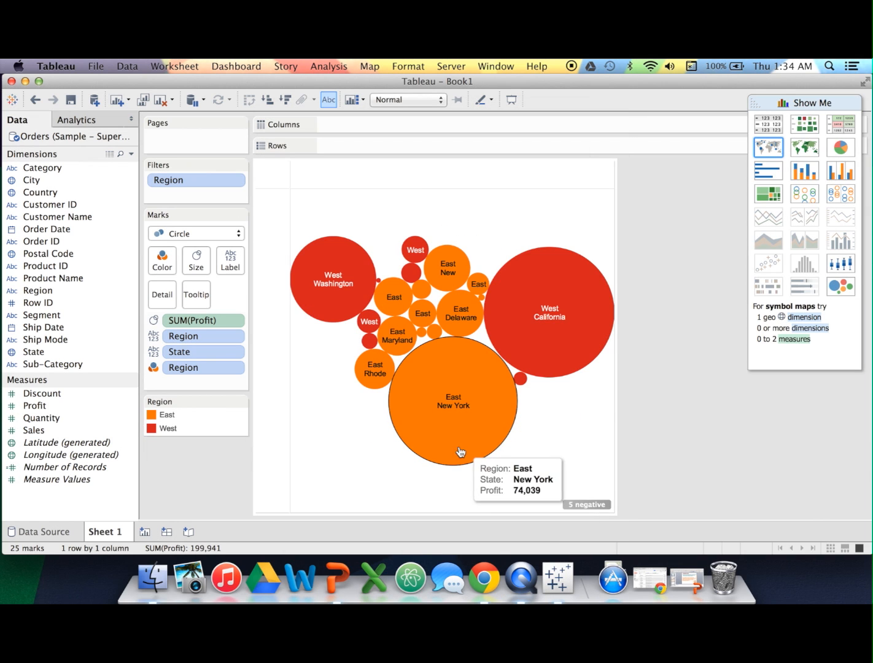